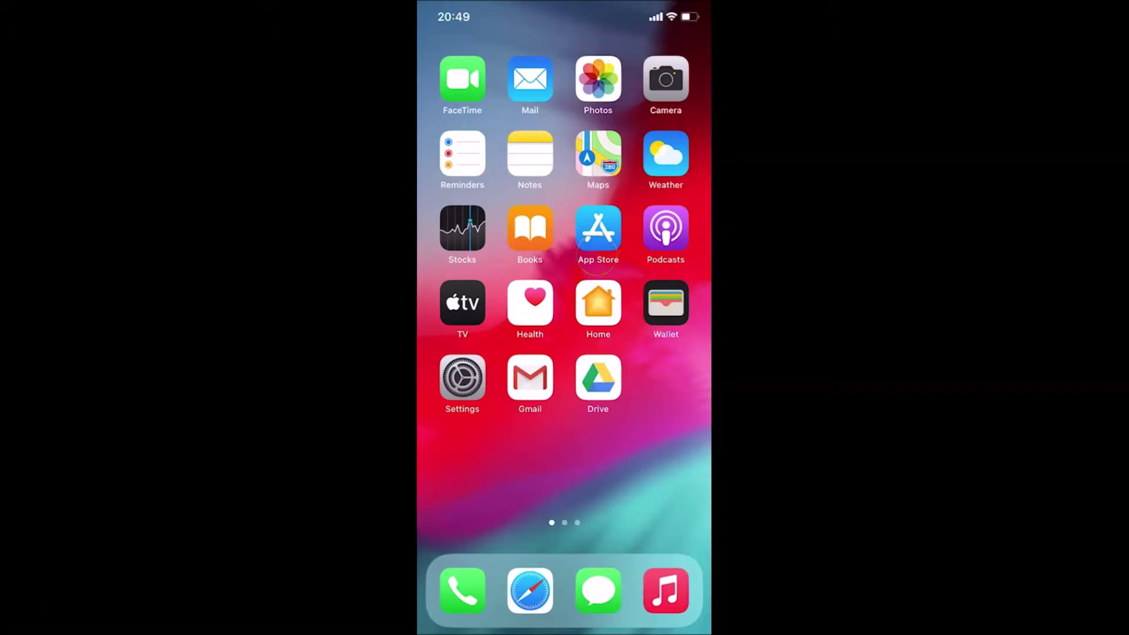
View the About details under Settings > General, then return to the home screen
click(460, 382)
click(467, 481)
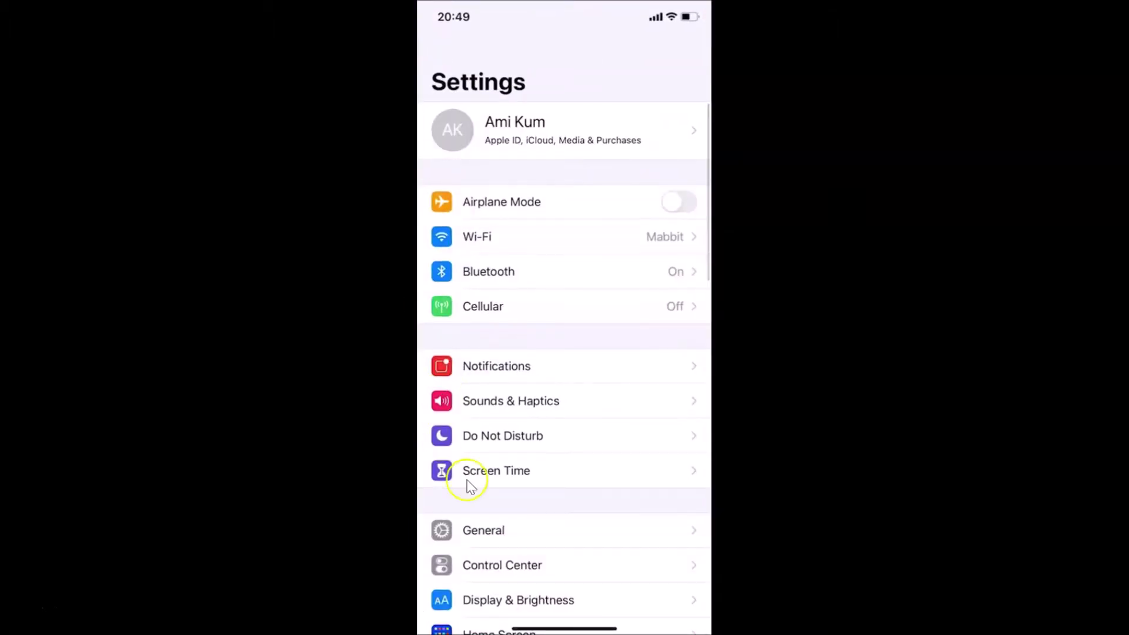
click(490, 532)
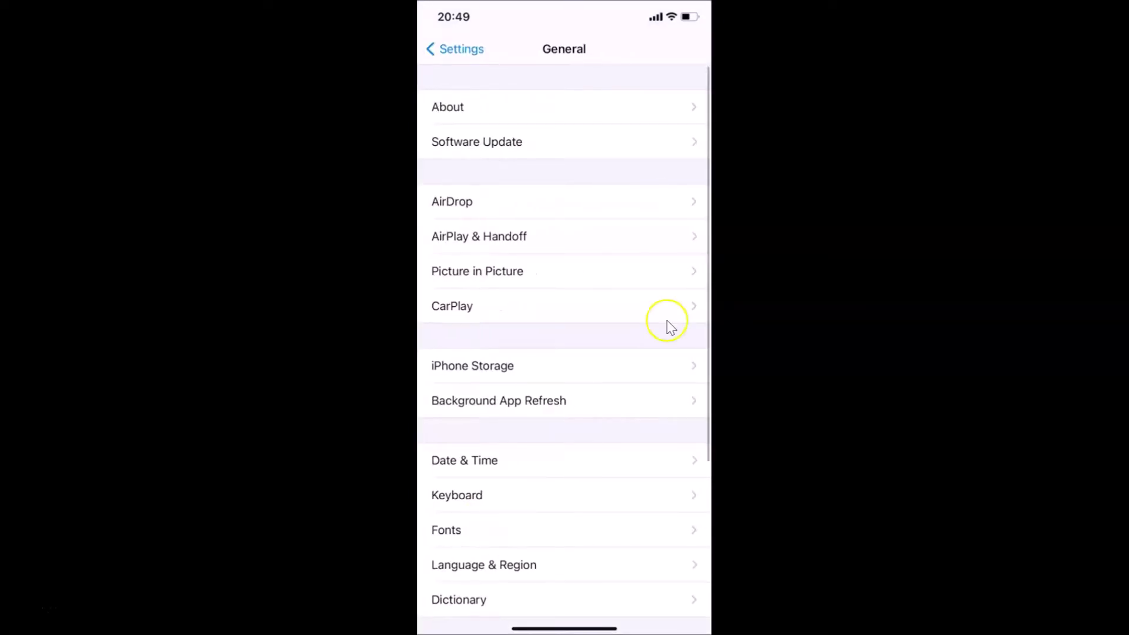
click(474, 115)
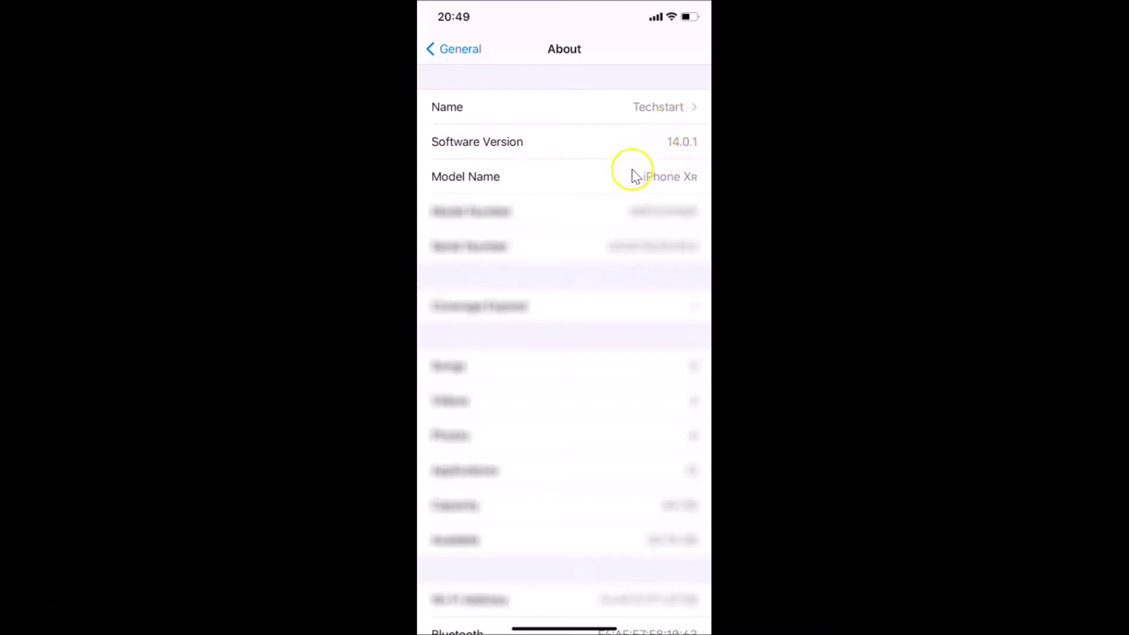
click(459, 53)
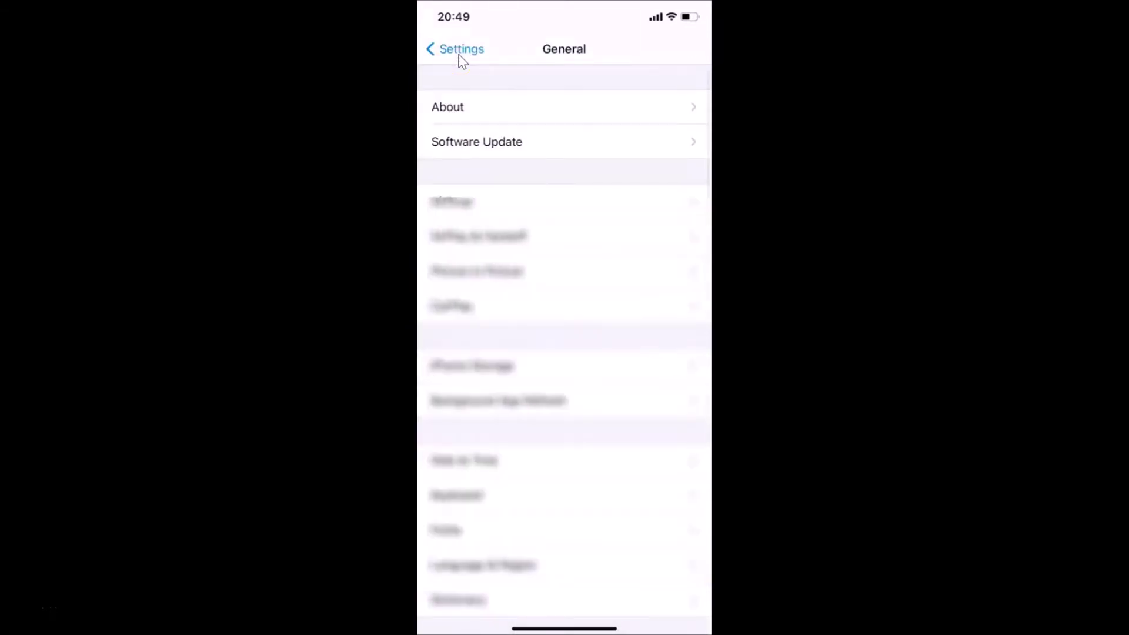
click(459, 59)
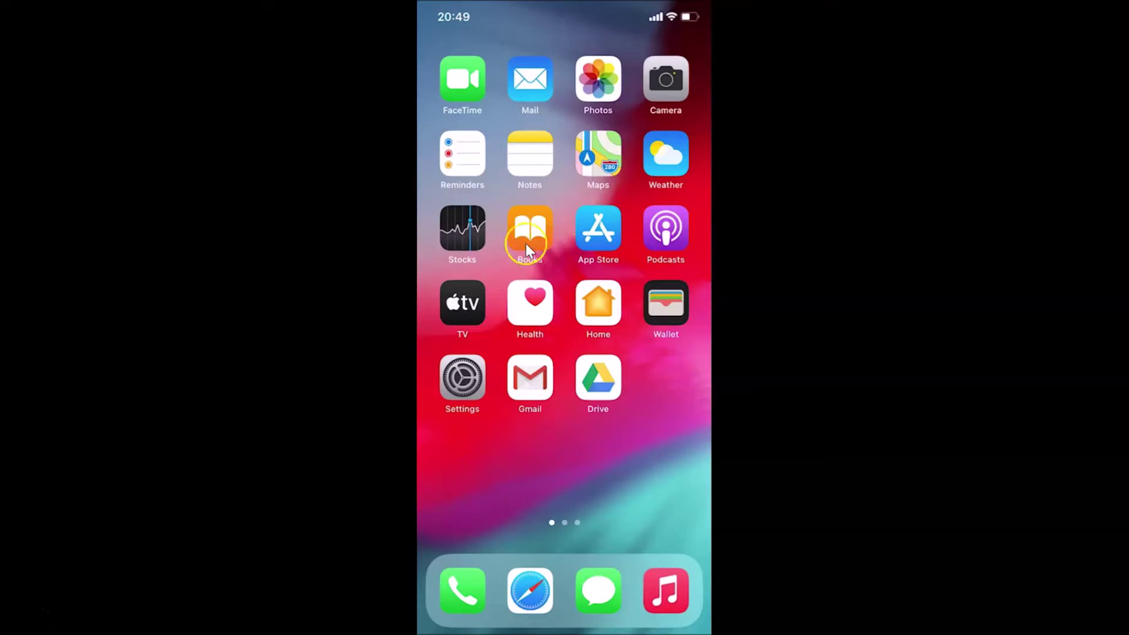
Start a new message in the recent Messages conversation and check the keyboard language list
click(603, 586)
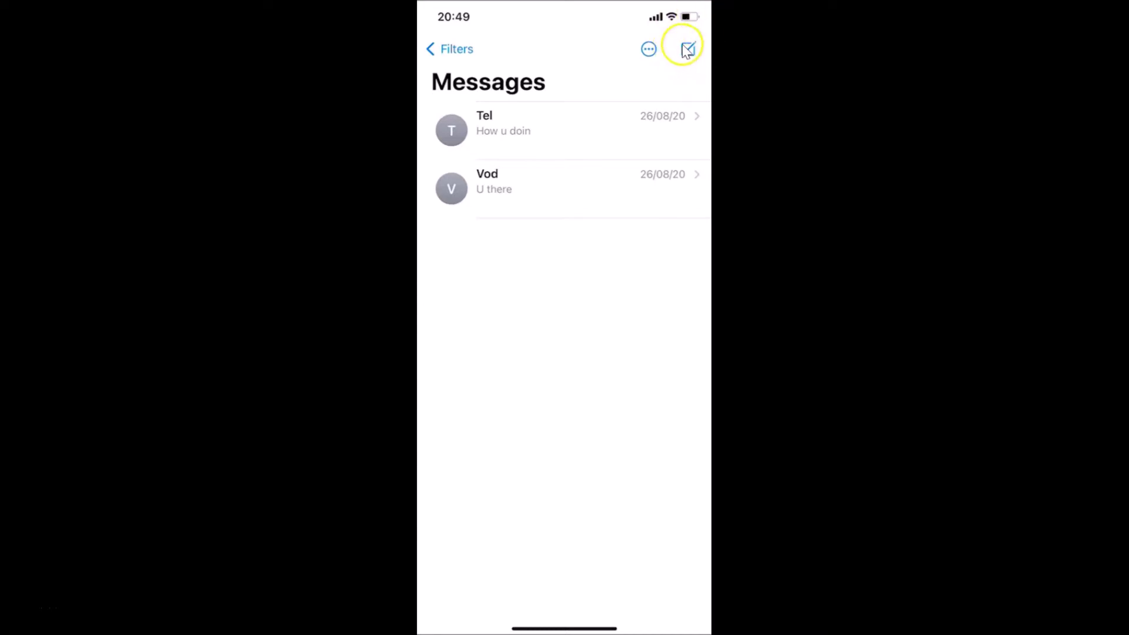
click(602, 130)
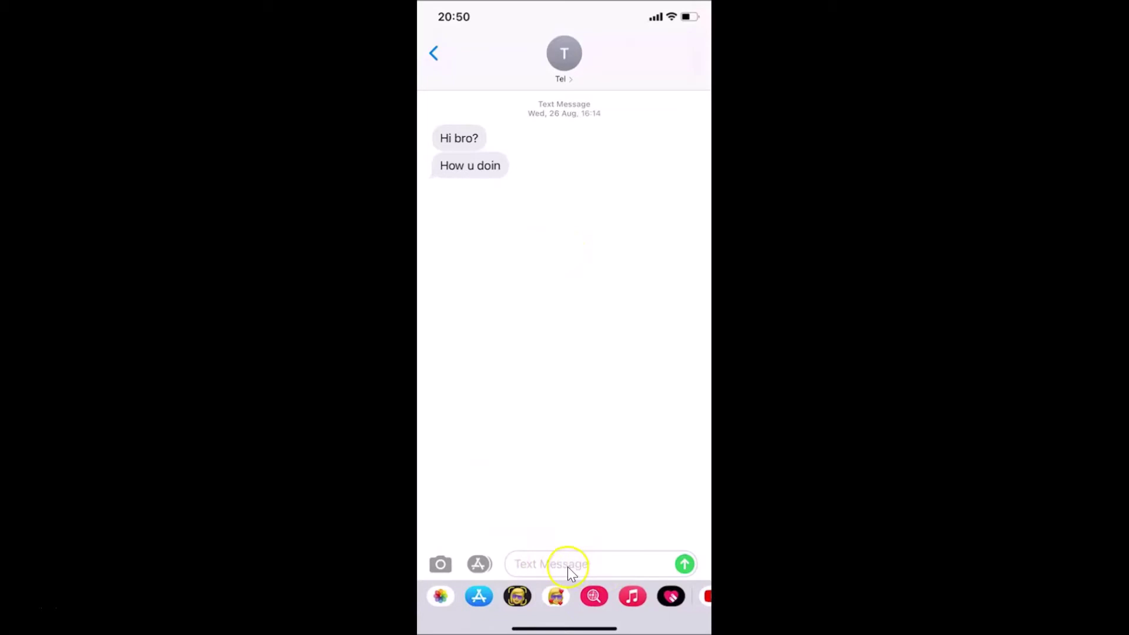
click(608, 567)
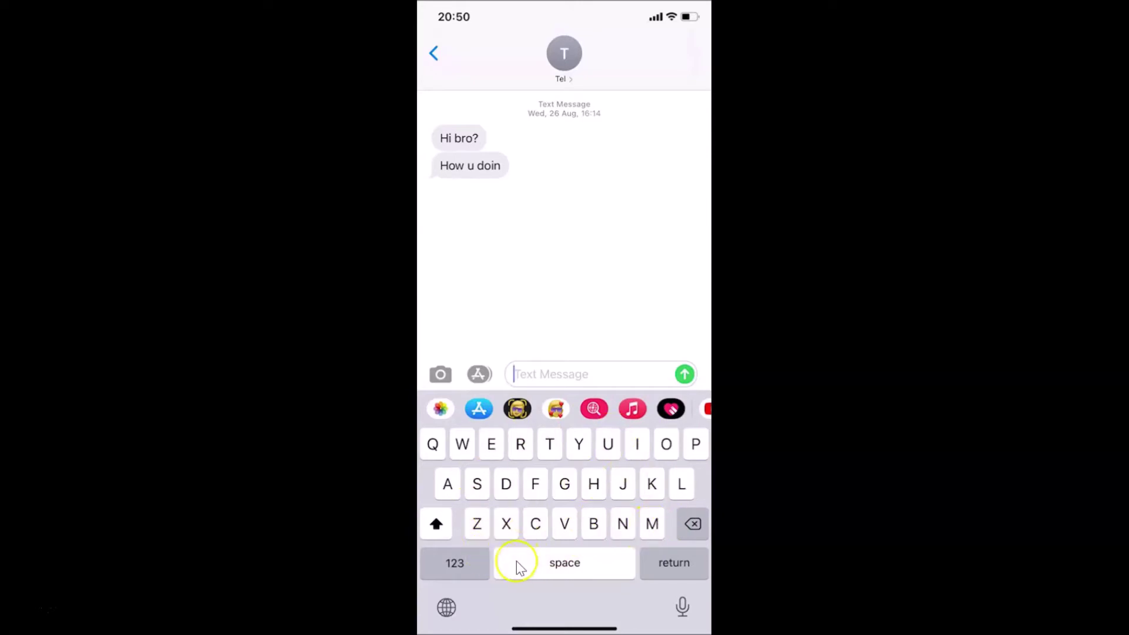
click(450, 609)
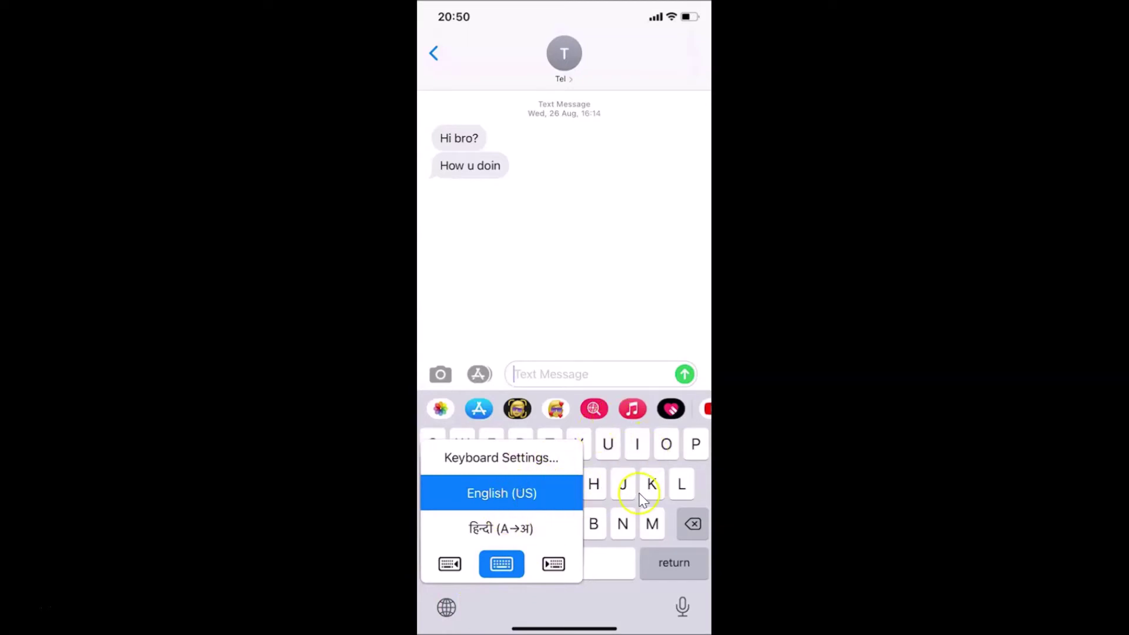
click(454, 610)
click(448, 608)
key(super+shift+h)
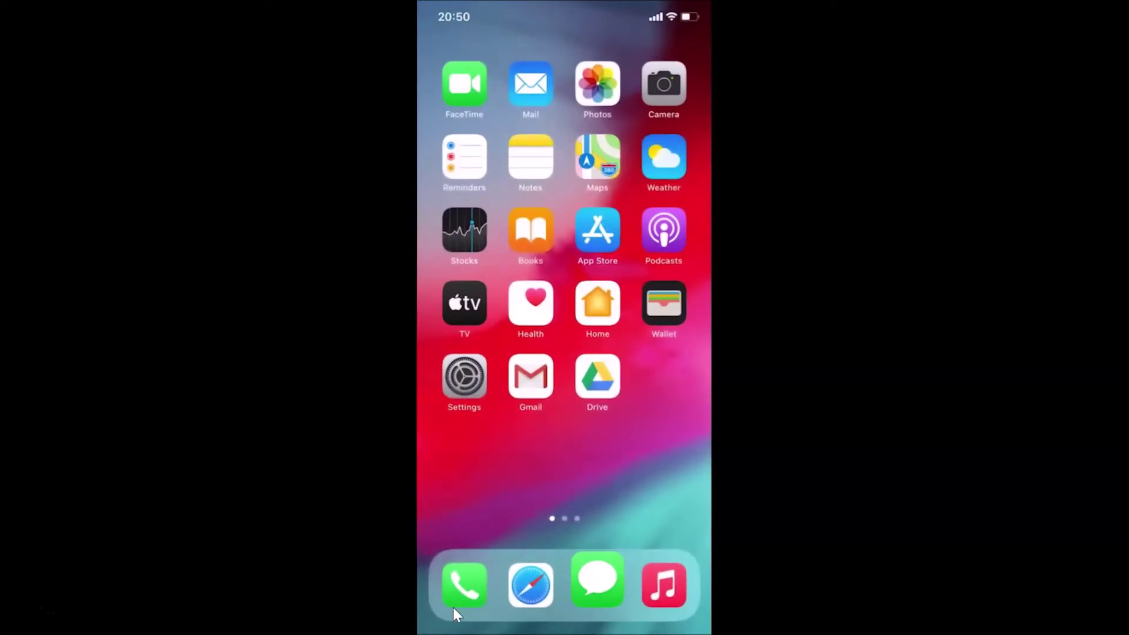
click(603, 306)
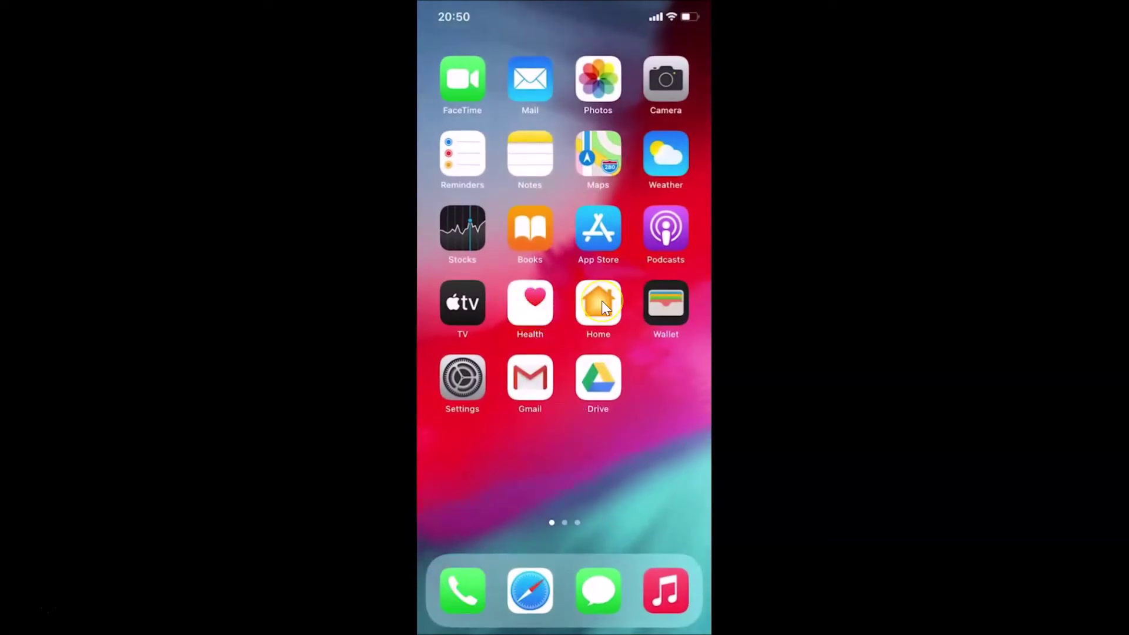
Add the Emoji keyboard under Settings > General > Keyboard > Keyboards > Add New Keyboard
click(467, 377)
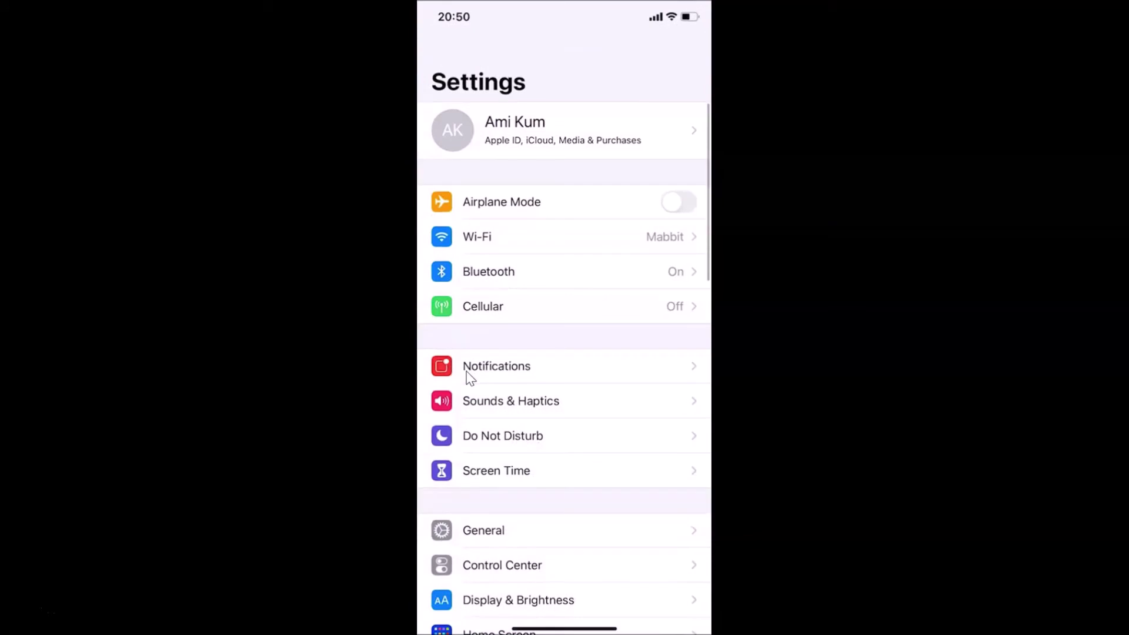
click(492, 533)
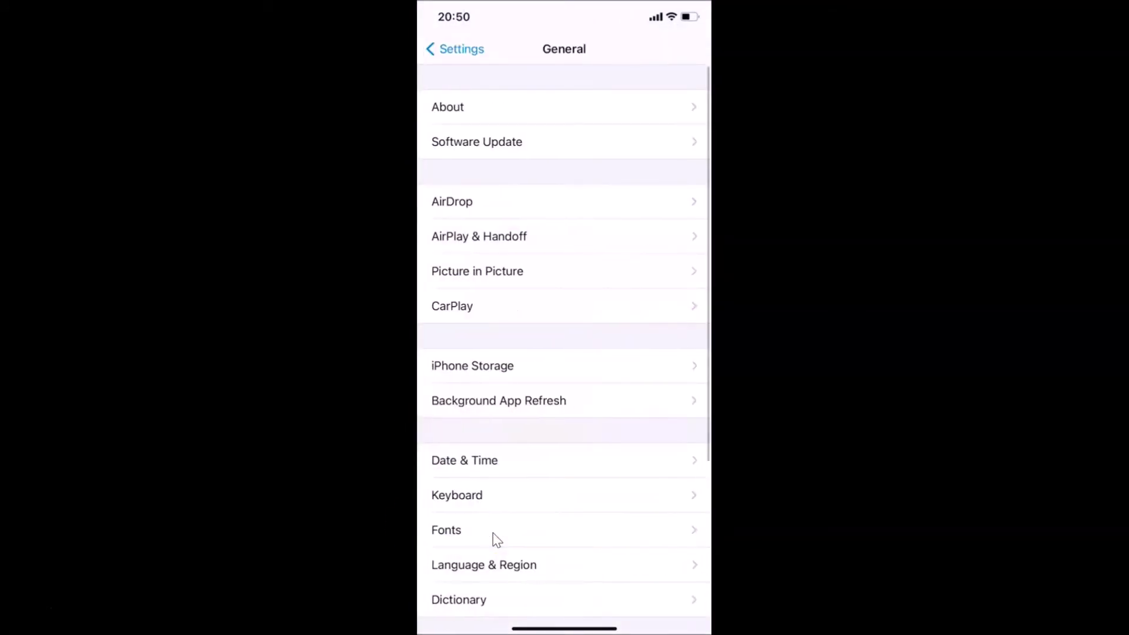
click(493, 497)
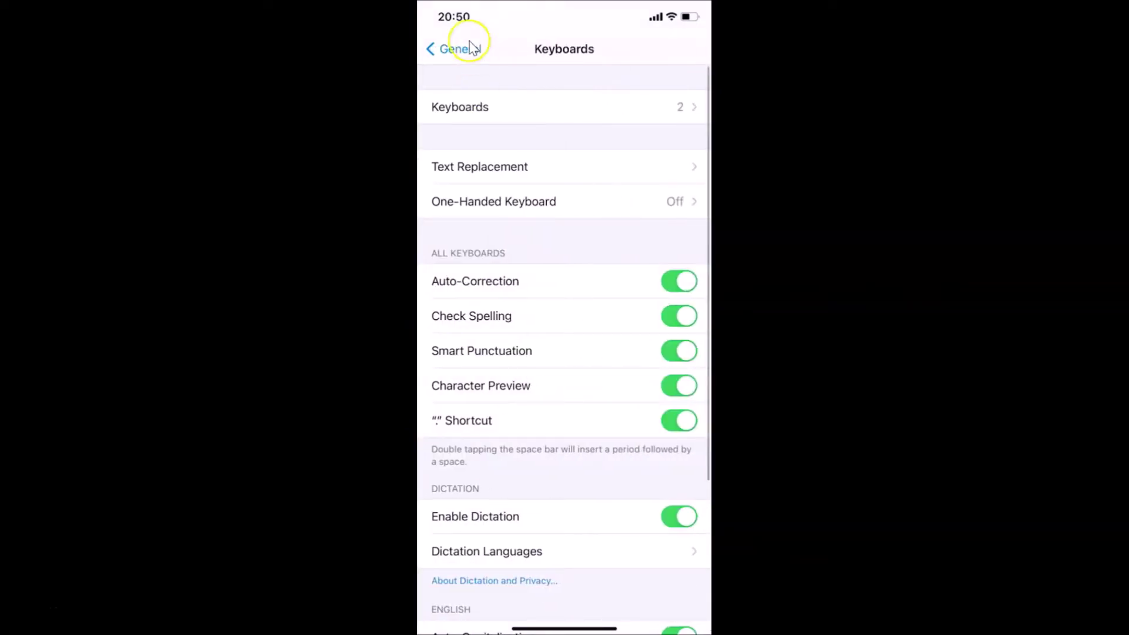
click(496, 118)
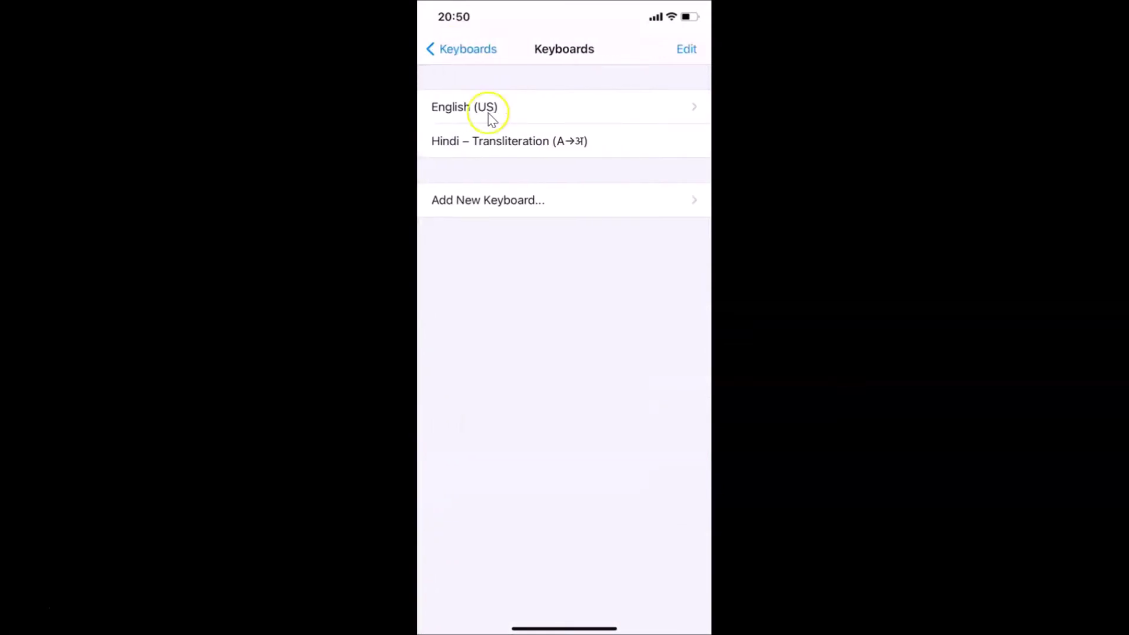
click(544, 201)
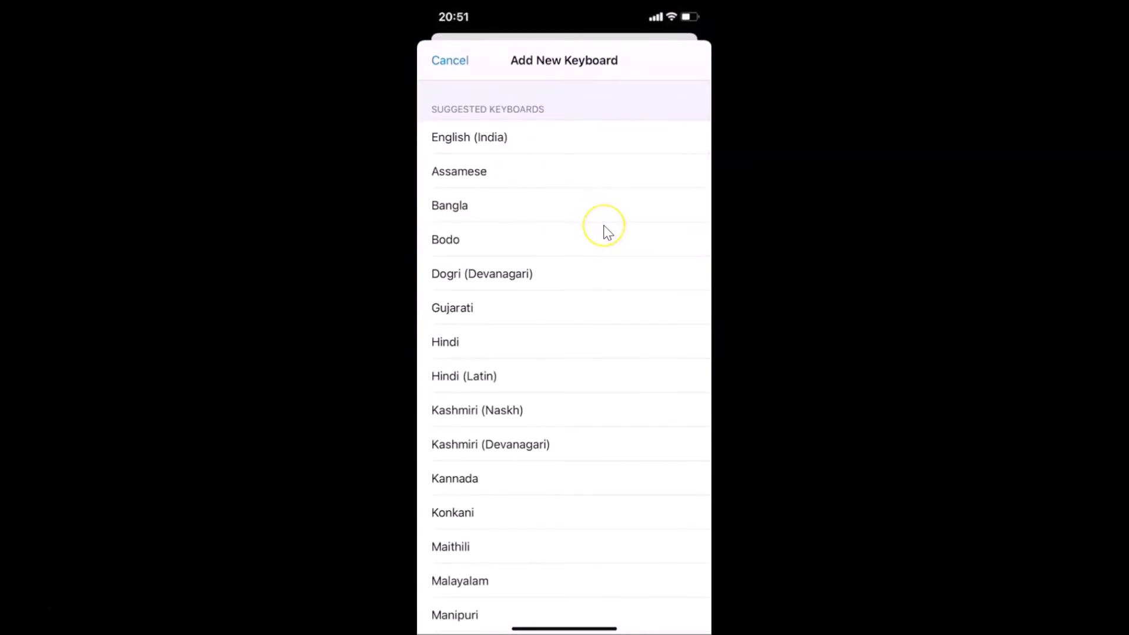
scroll(608, 232, down, 10)
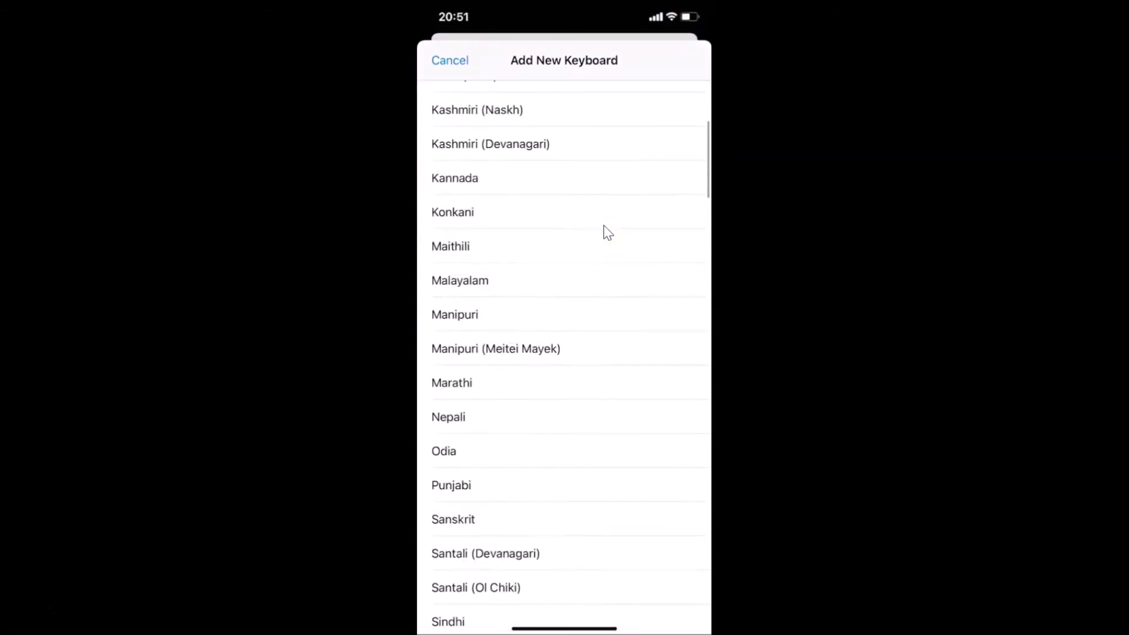
scroll(607, 233, down, 5)
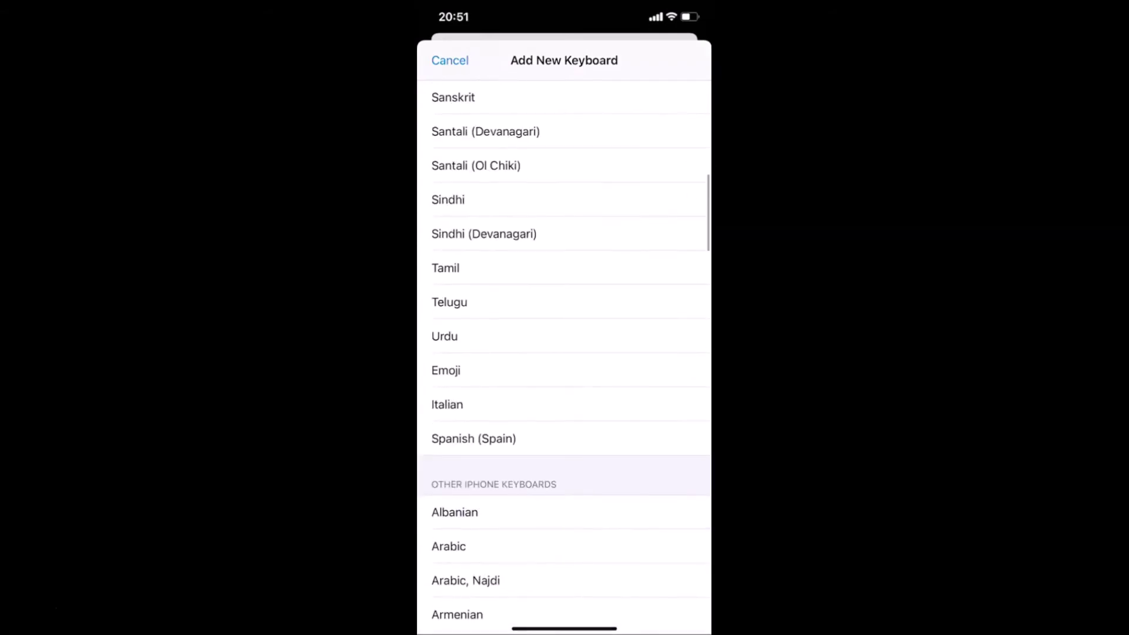
click(482, 382)
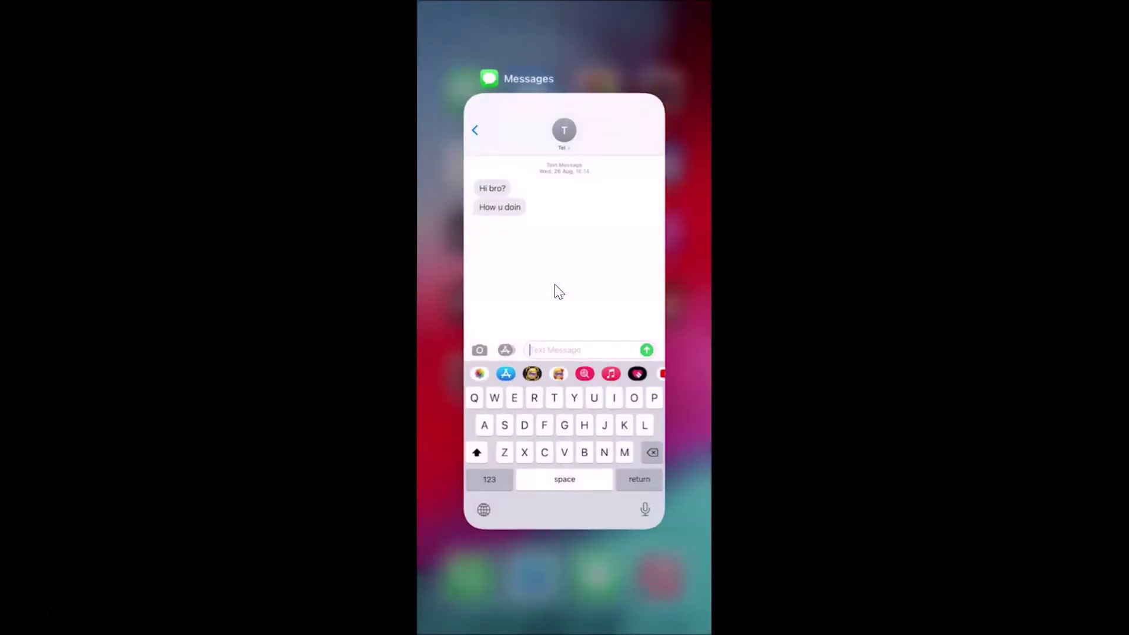
Return to the Messages conversation full screen and briefly try the emoji keyboard's search
drag(555, 283, 599, 243)
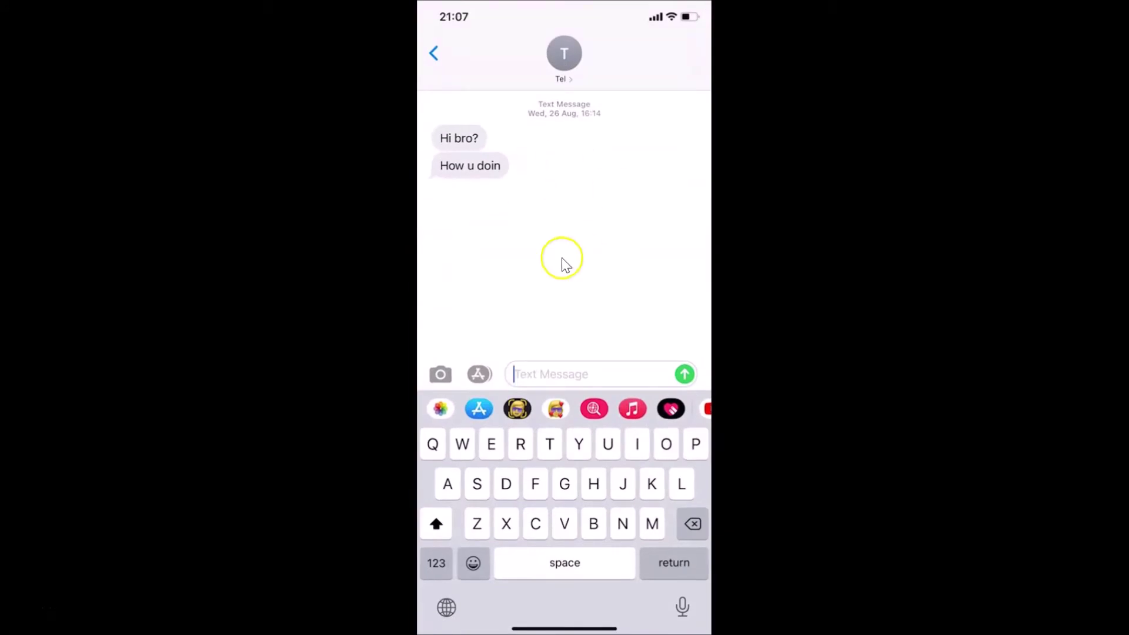
drag(559, 257, 615, 254)
click(627, 484)
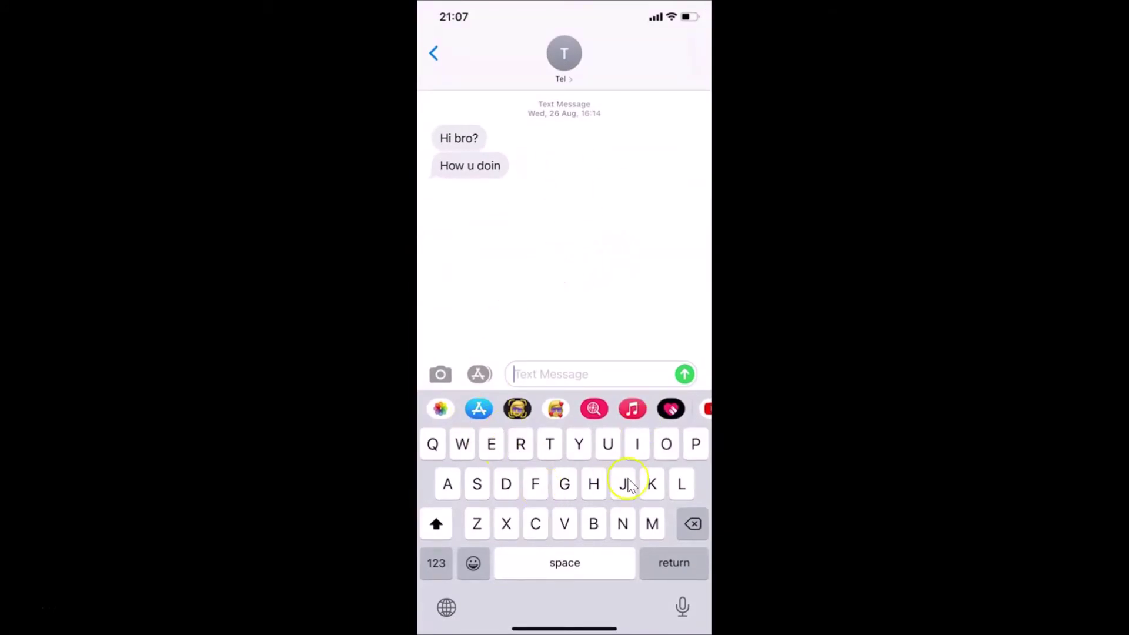
click(473, 563)
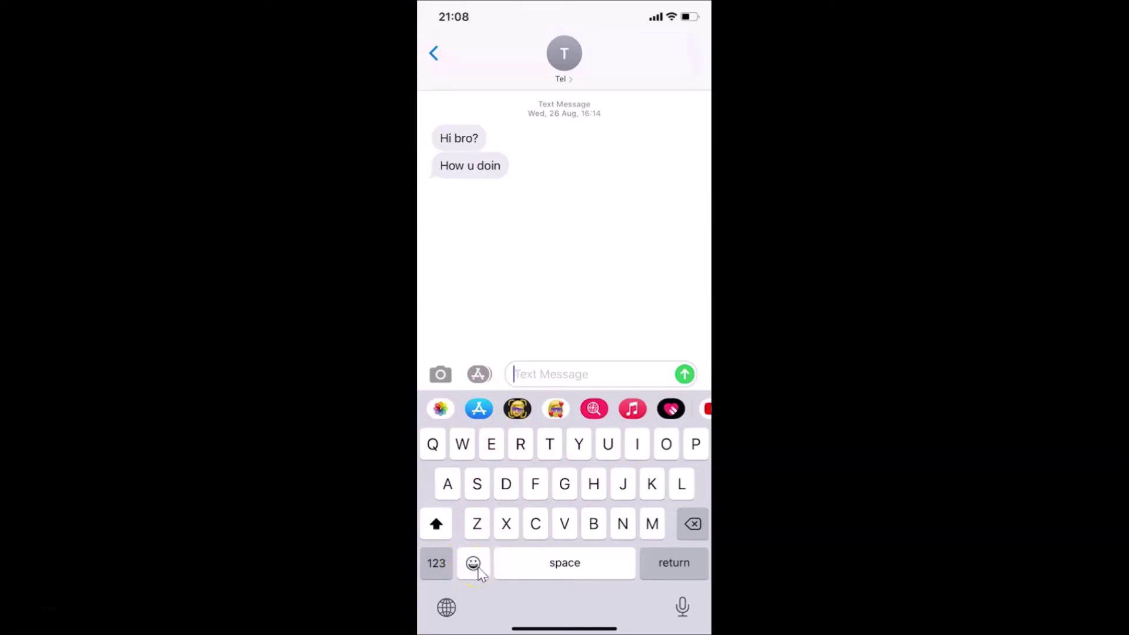
click(495, 391)
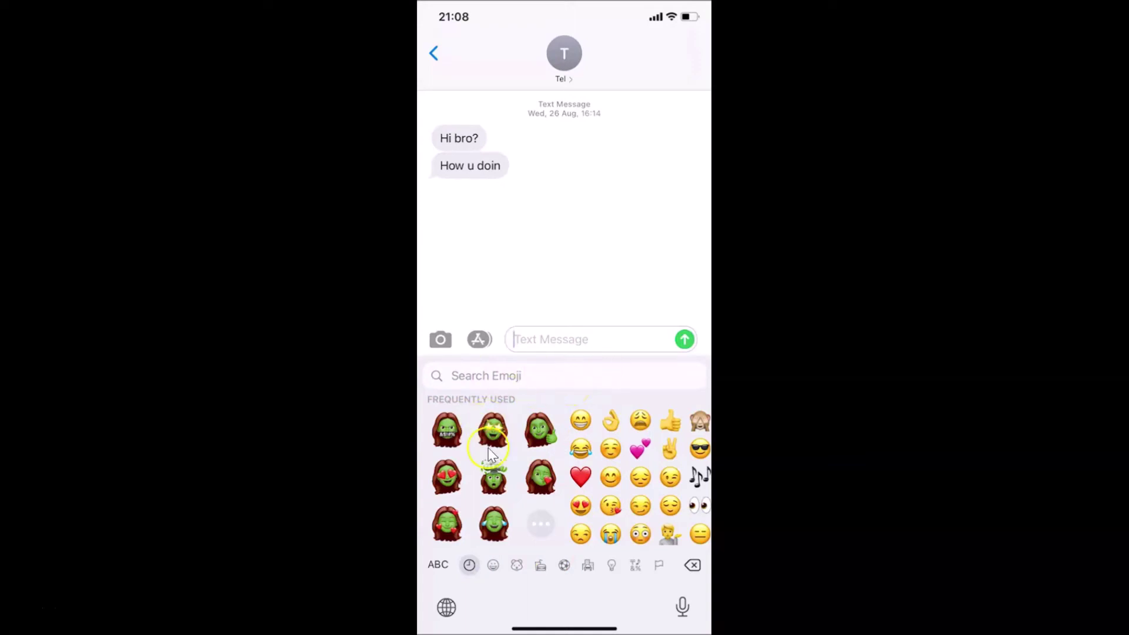
click(439, 567)
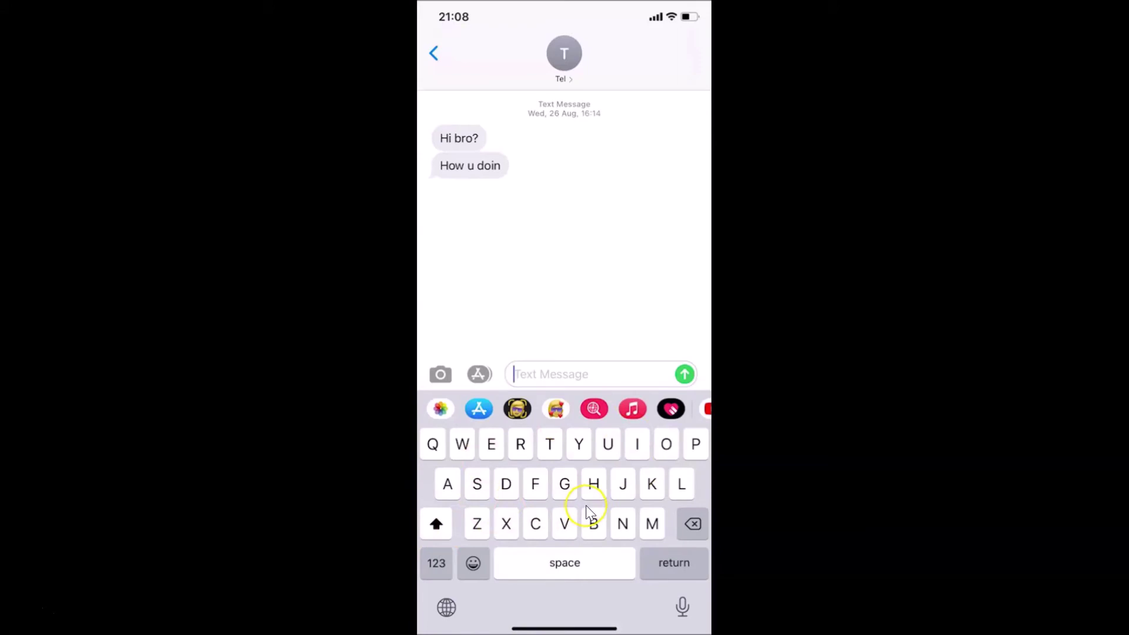
Choose Emoji from the installed keyboards list and open the Search Emoji field
click(453, 610)
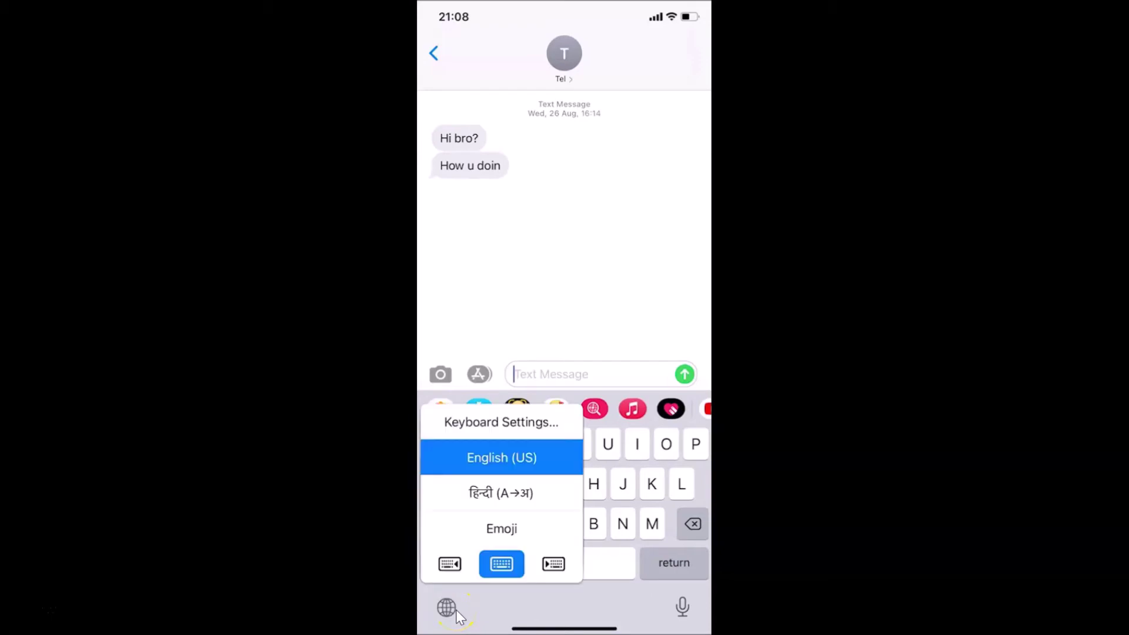
click(518, 529)
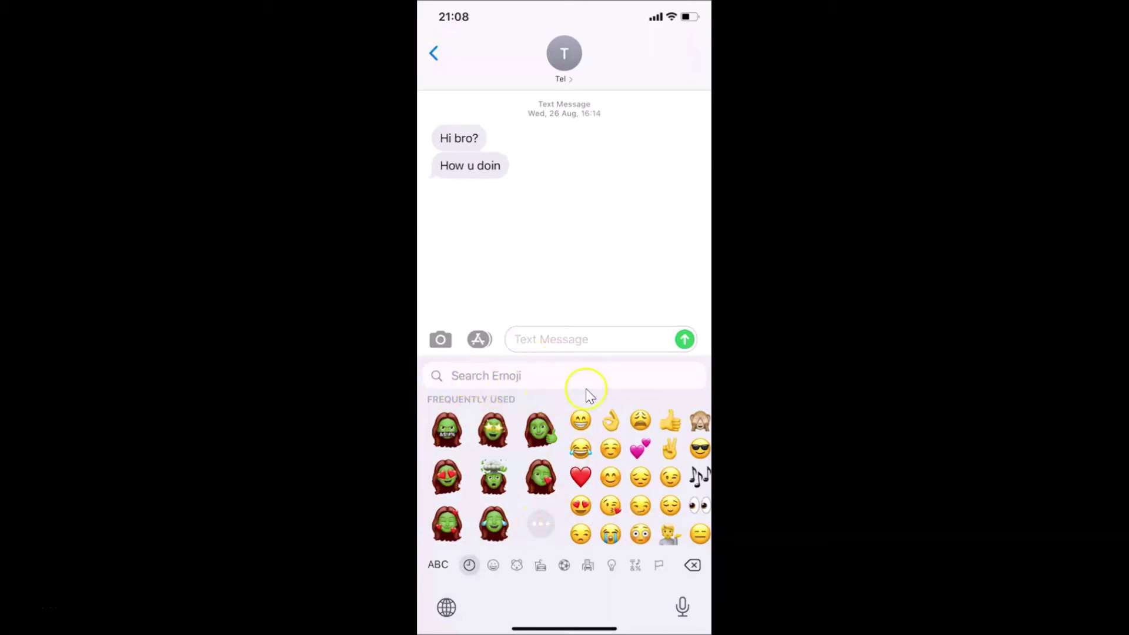
click(552, 379)
click(521, 390)
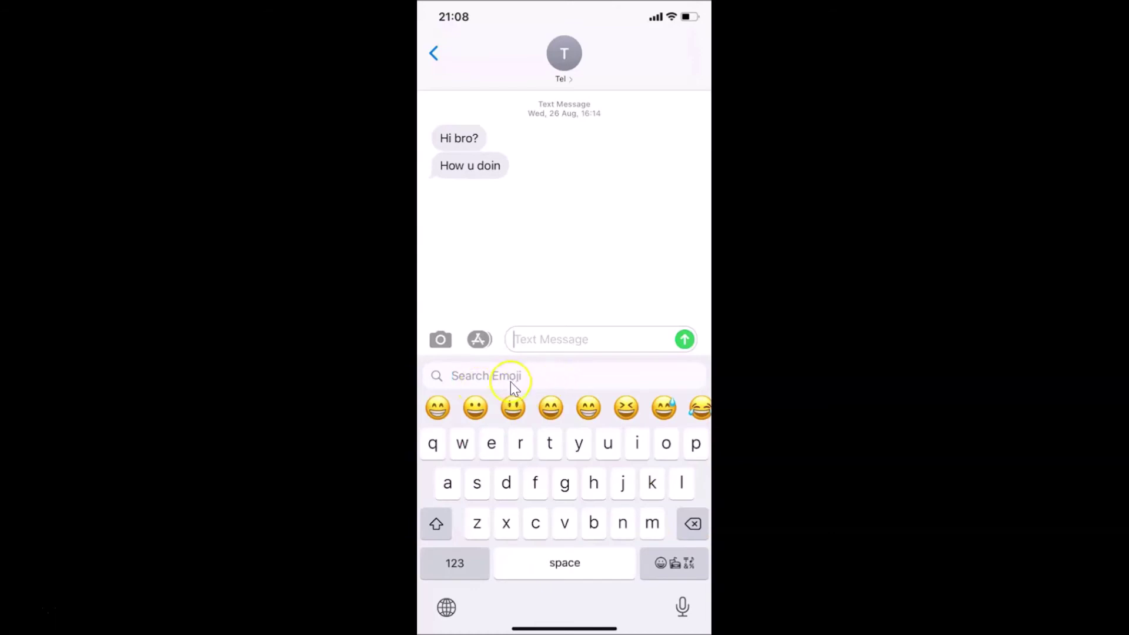
Search 'sleep' for the bed emoji, then search 'walk' and add the walking person
click(529, 379)
text(sleep)
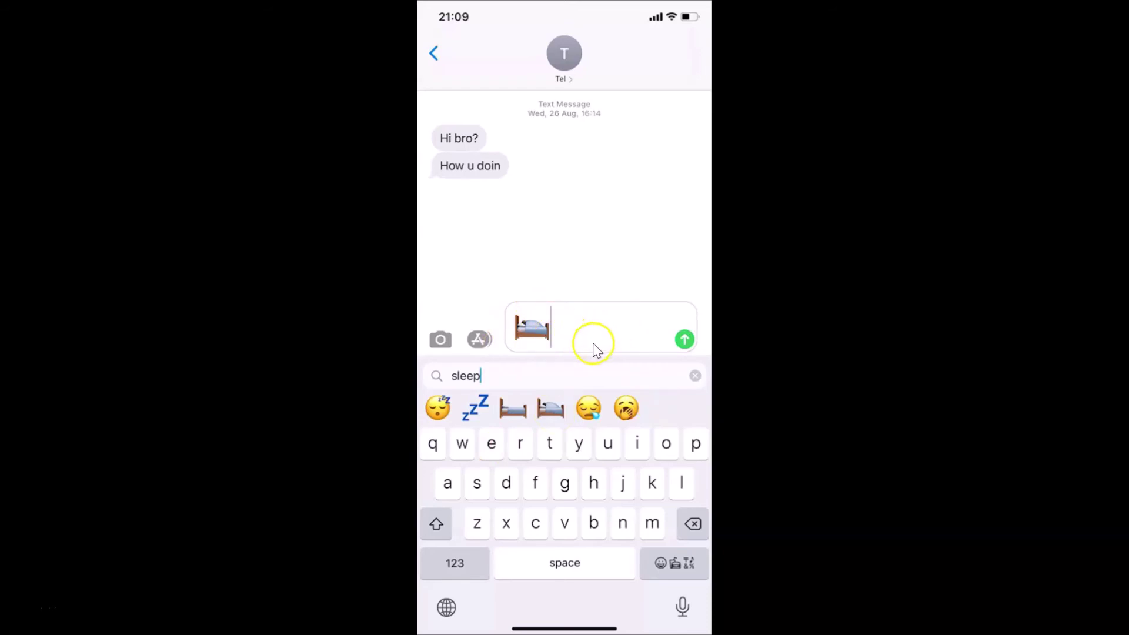
click(531, 376)
key(BackSpace)
key(BackSpace)
key(BackSpace)
key(BackSpace)
key(BackSpace)
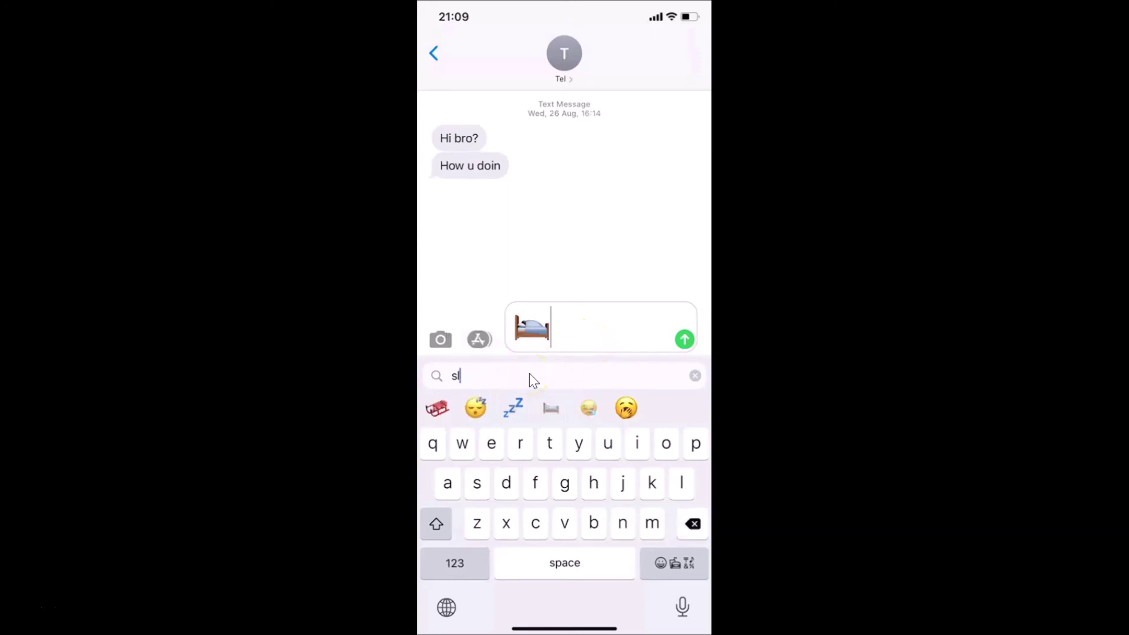
text(wa)
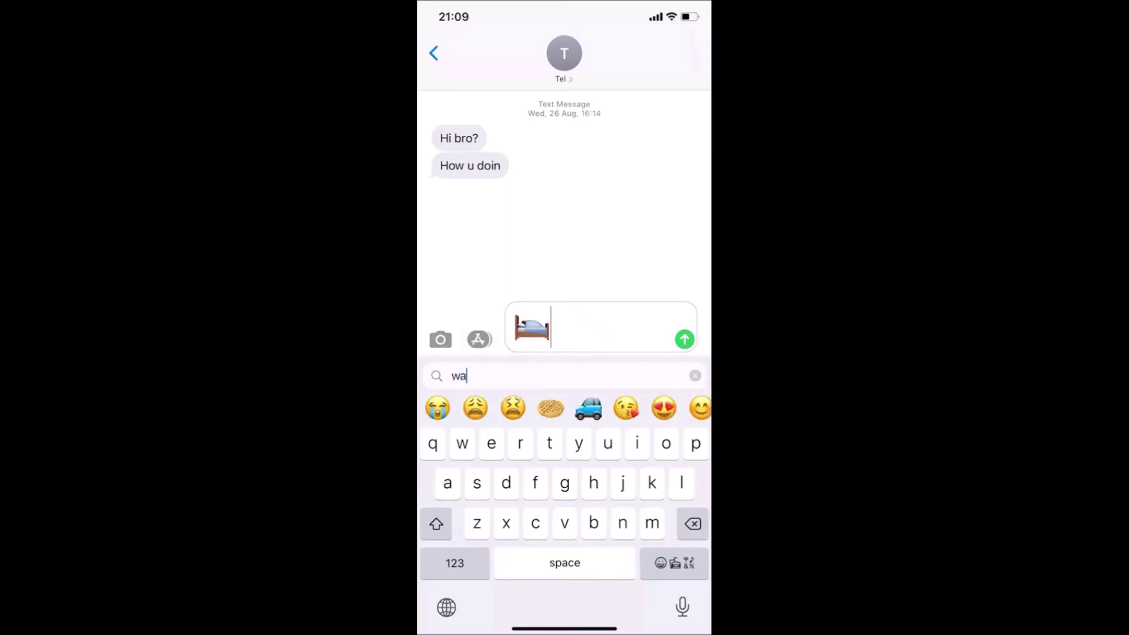
text(lk)
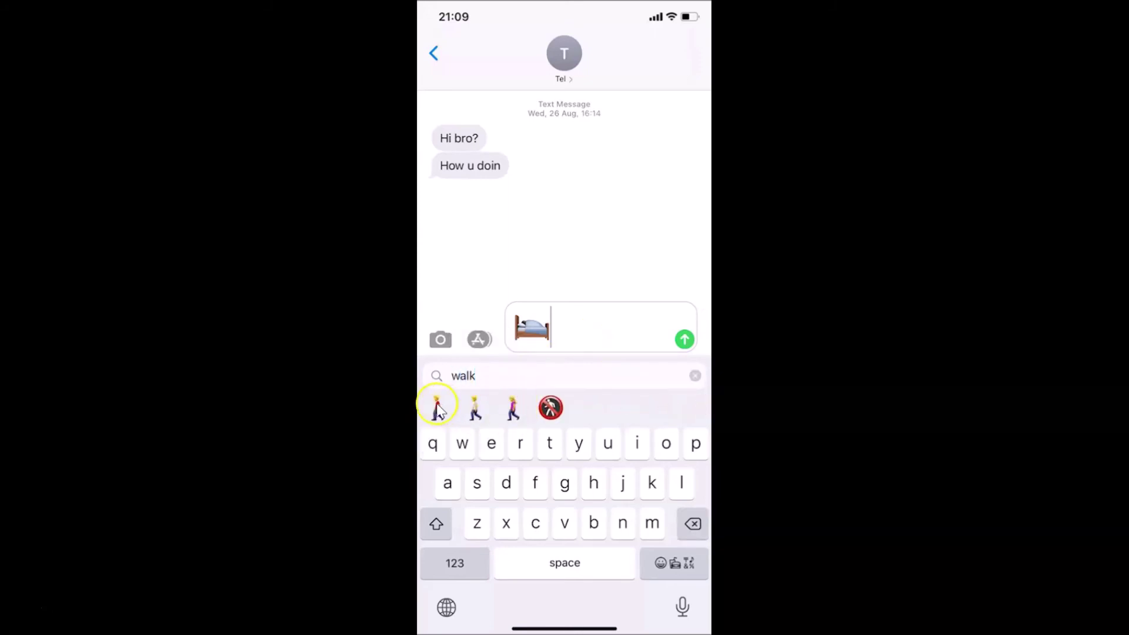
click(513, 409)
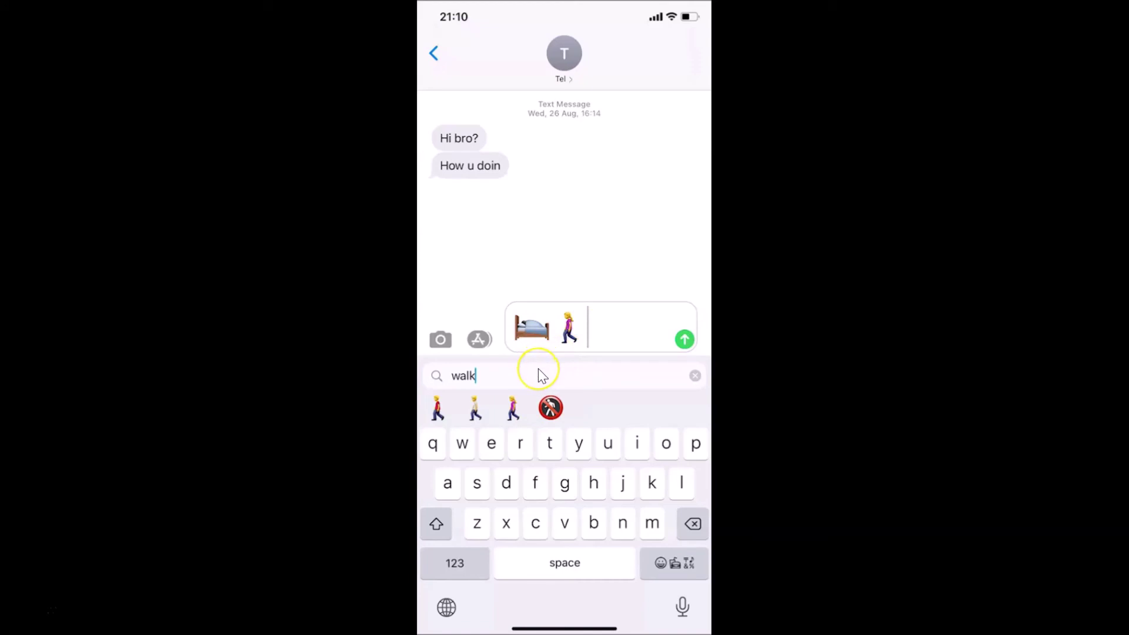
Search 'love' and add the broken-heart emoji to the draft
key(BackSpace)
key(BackSpace)
key(BackSpace)
key(BackSpace)
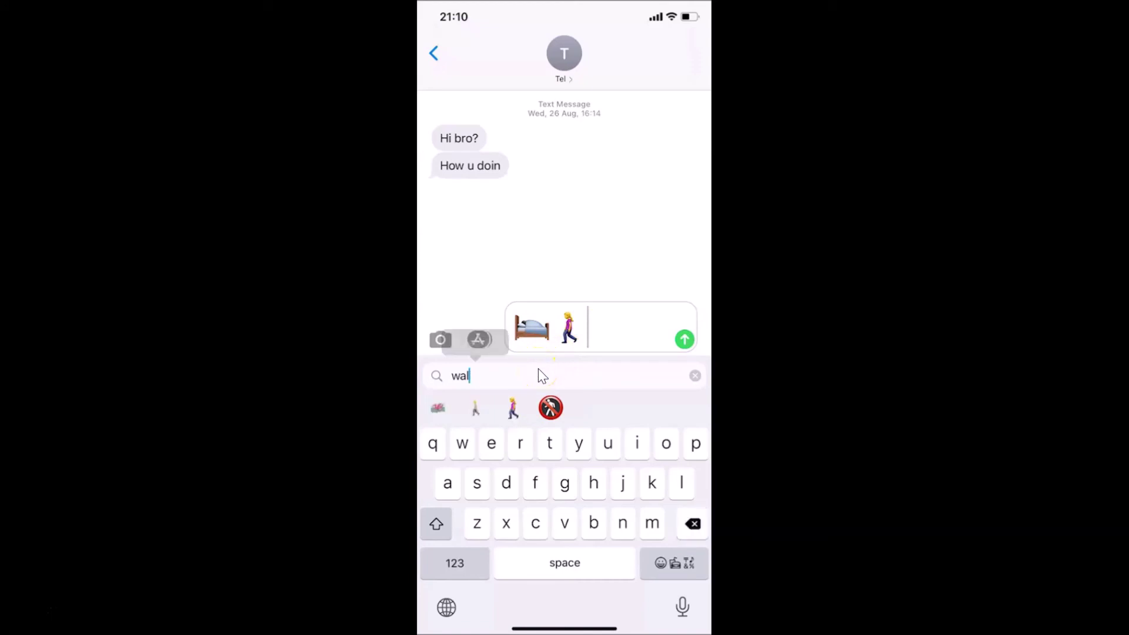
text(love)
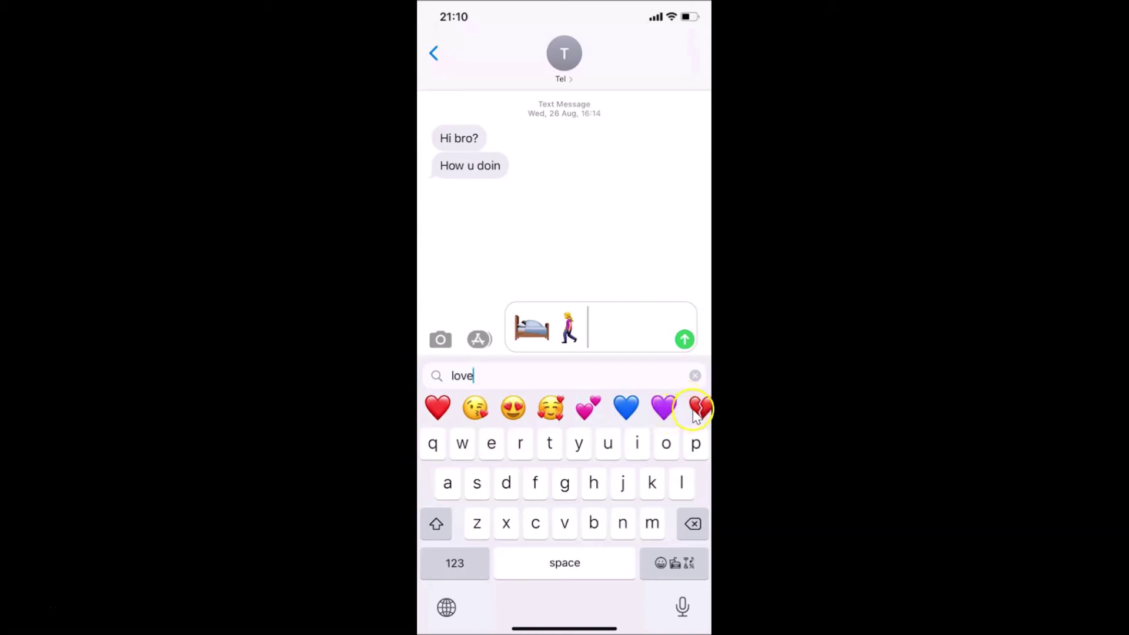
scroll(520, 405, right, 10)
scroll(519, 405, left, 5)
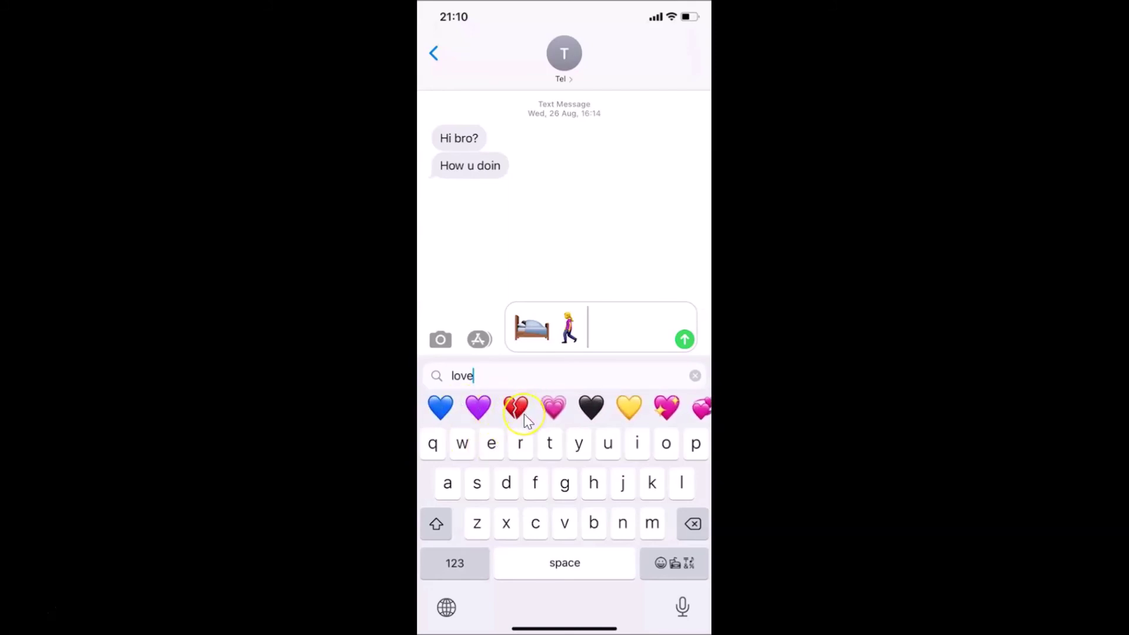
click(516, 407)
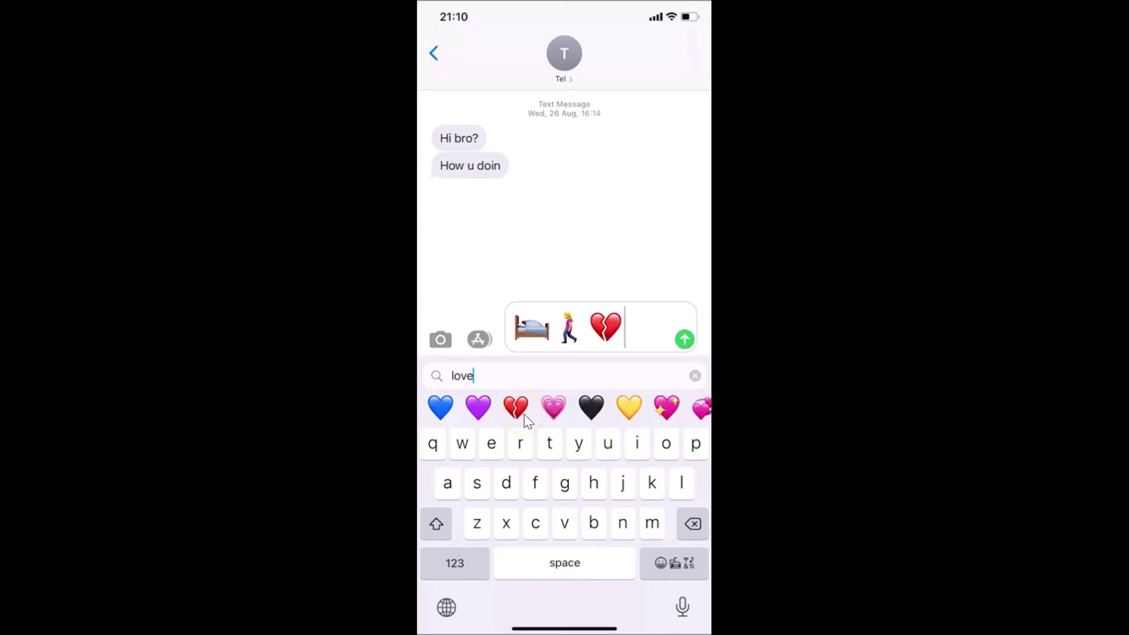